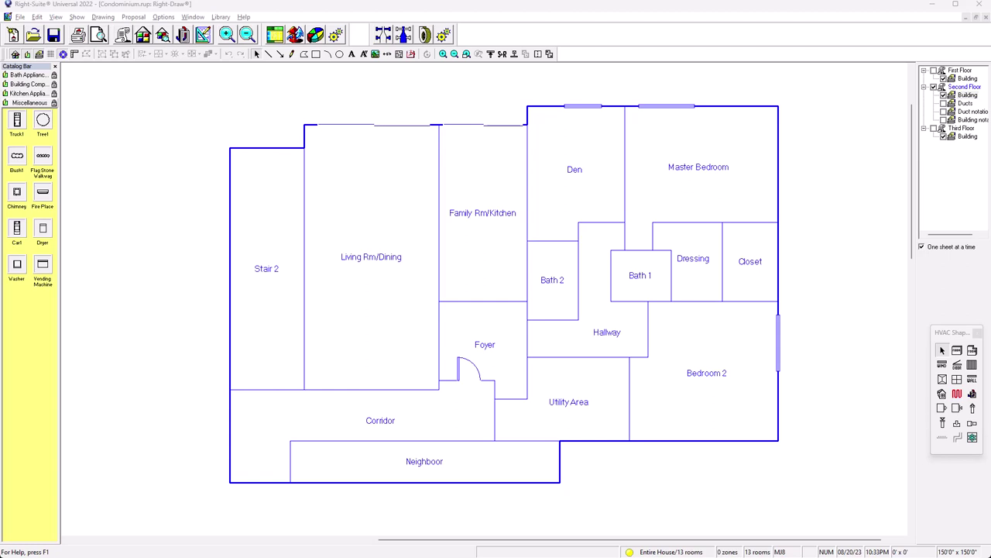
Open the Project Information form and enter the customer's full name
mouse_move(591, 289)
left_click(123, 35)
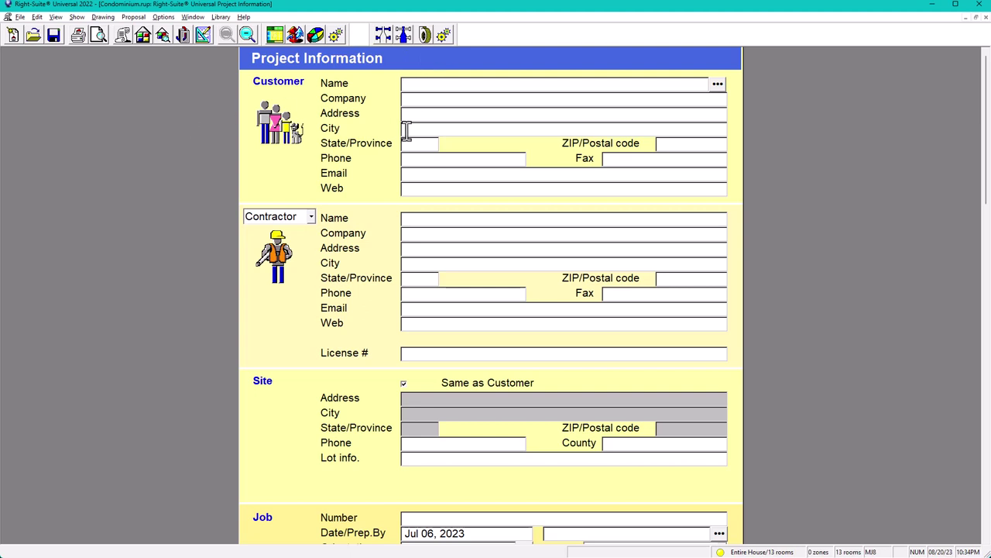
type("Jhon")
key("BackSpace")
key("BackSpace")
key("BackSpace")
type("ohn Smith")
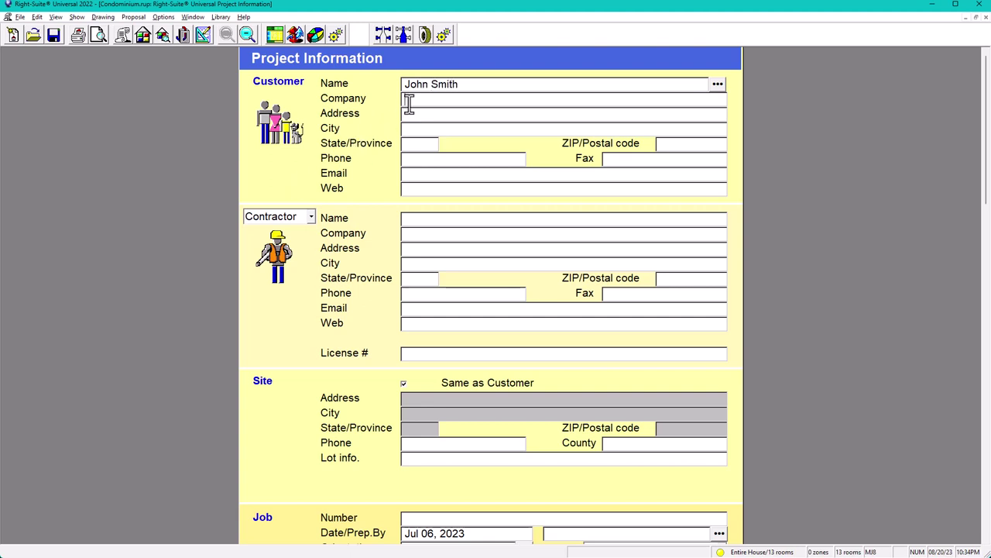
Fill in the customer's city, state and ZIP code
left_click(424, 130)
type("Fairfax")
key("Tab")
type("VA")
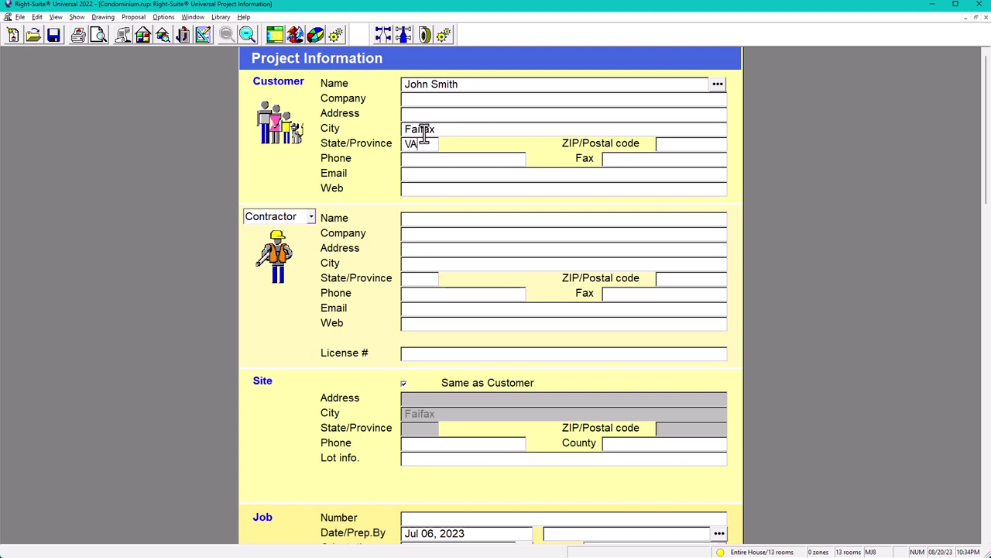
key("Tab")
left_click(668, 142)
type("22124")
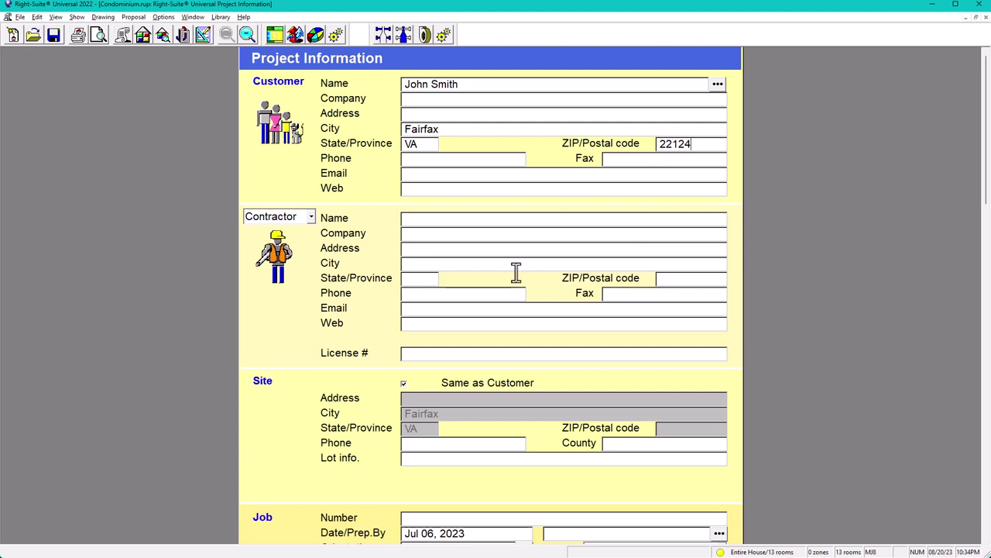
Enter the contractor's name and company name, with the company in capitals
left_click(440, 219)
key("Tab")
type("AJ")
key("Caps_Lock")
type("'S HEATING ")
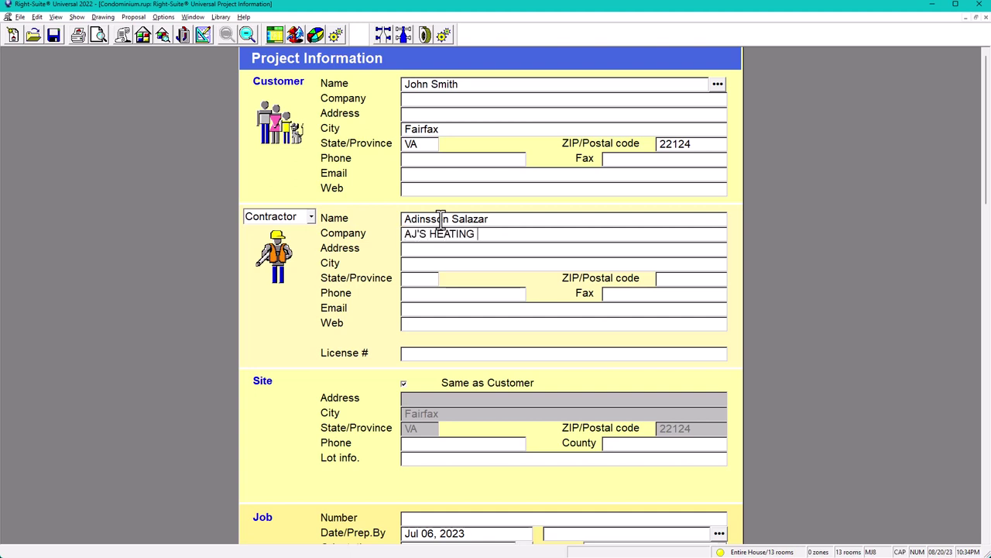
type("AND COOLING CON")
key("BackSpace")
key("BackSpace")
key("BackSpace")
key("BackSpace")
key("BackSpace")
key("BackSpace")
key("BackSpace")
key("BackSpace")
key("BackSpace")
key("BackSpace")
key("BackSpace")
key("BackSpace")
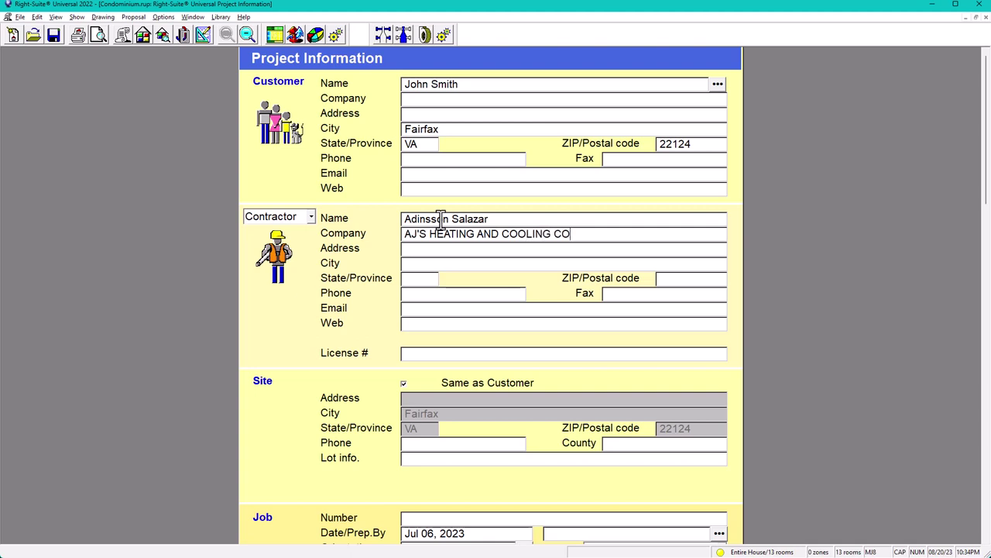
type("AIR CONDITIONING")
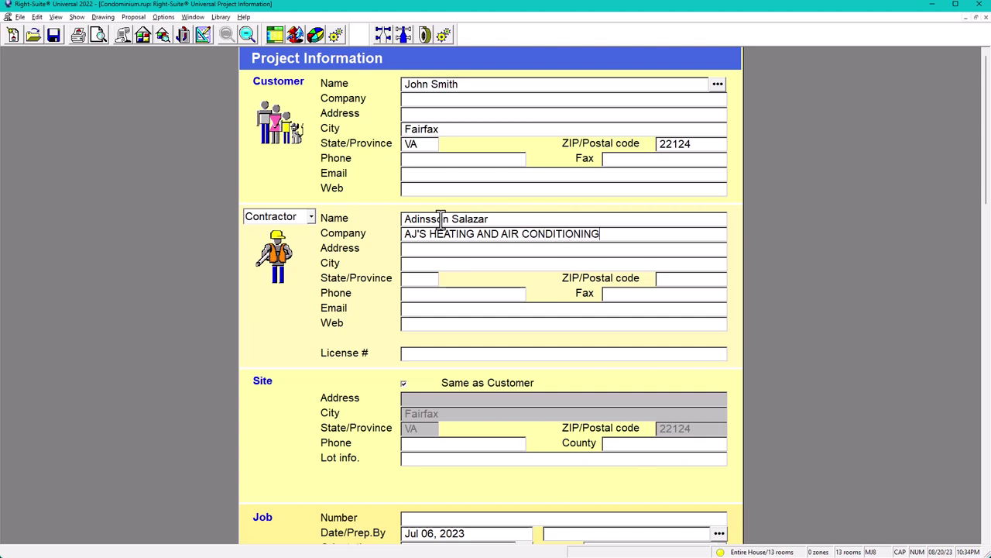
type(" LLC")
key("Tab")
Fill in the contractor's city, state and license number
key("Tab")
type("LOTR")
key("BackSpace")
key("BackSpace")
type("RTON")
key("Tab")
type("VA")
left_click(424, 354)
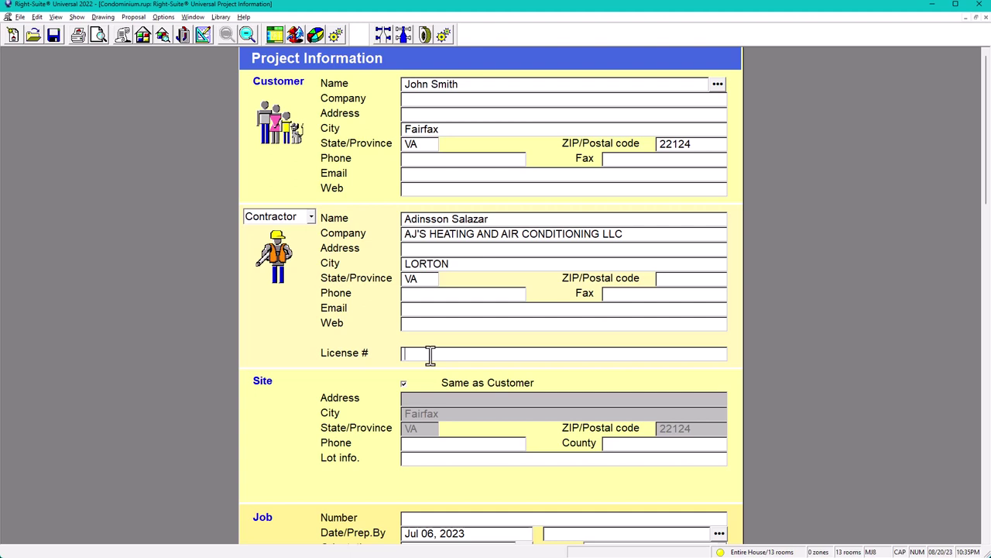
type("AJSHEATAC.COM")
Type 'Manual J,S,D' as the job number in the Job section
scroll(502, 421, "down", 2)
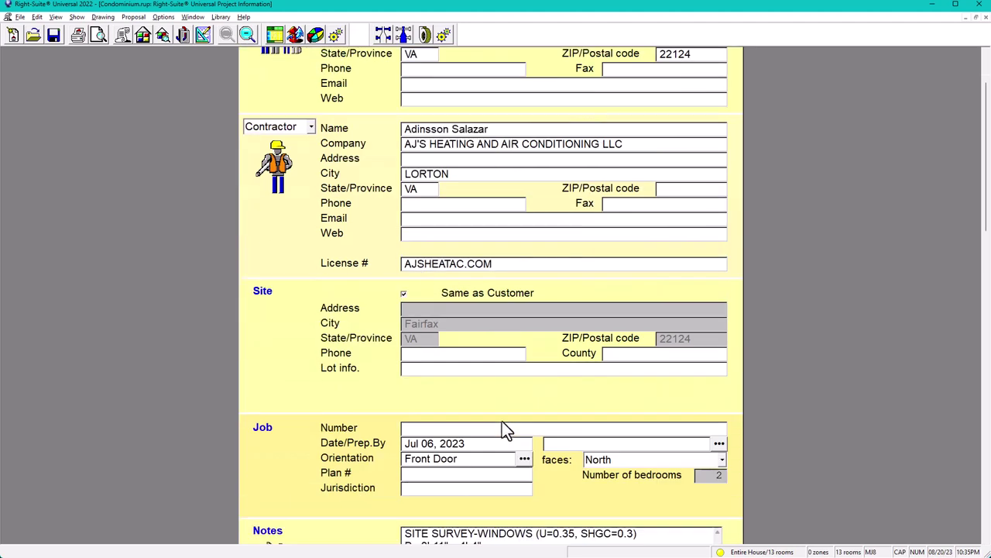
scroll(425, 344, "up", 1)
scroll(408, 446, "down", 2)
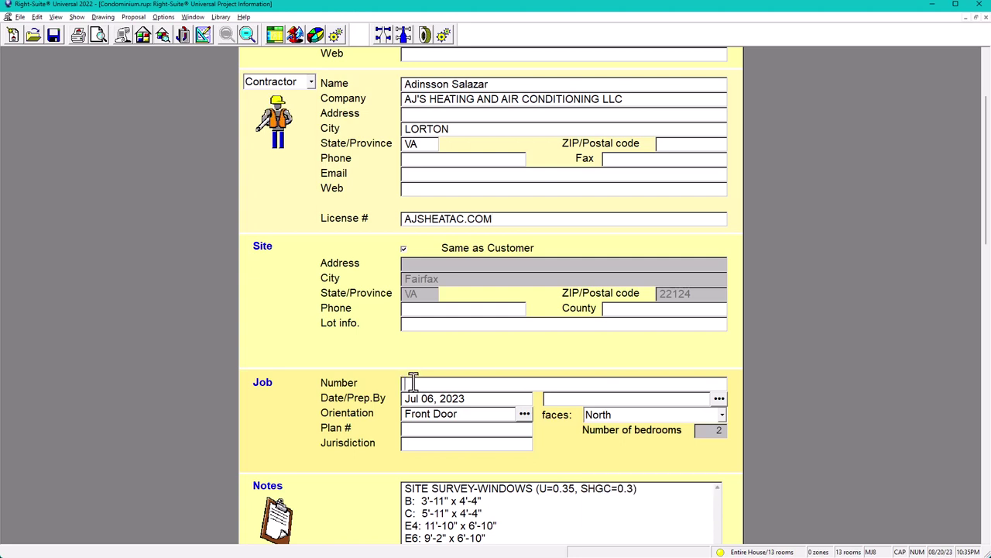
type("M")
key("Caps_Lock")
type("anual J,m")
key("BackSpace")
type("S, D")
key("BackSpace")
key("BackSpace")
key("BackSpace")
key("BackSpace")
type("S")
key("BackSpace")
key("BackSpace")
type("S")
key("BackSpace")
type("S, D")
key("BackSpace")
key("BackSpace")
key("BackSpace")
type(",D")
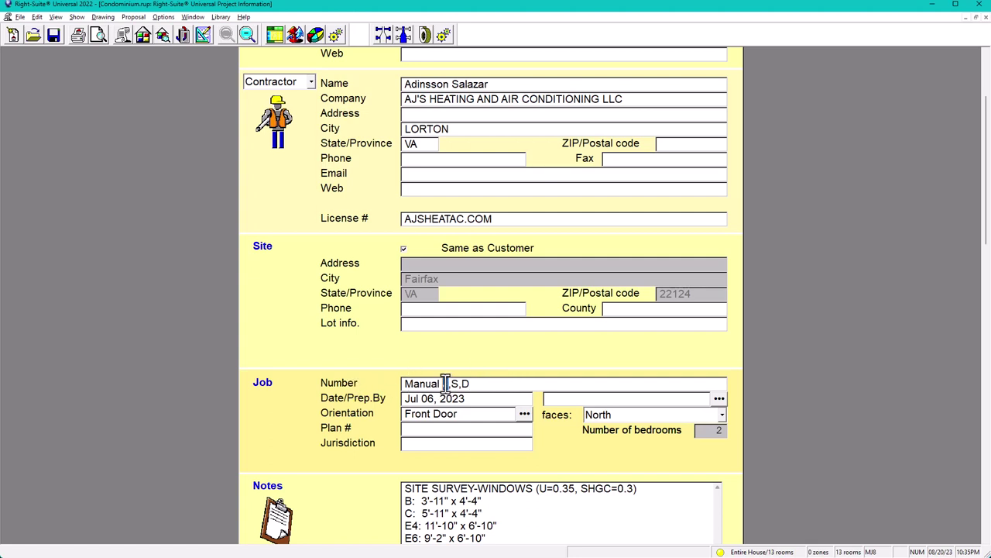
Fix the trailing characters of the job number and enter the preparer's initials
double_click(454, 383)
double_click(465, 384)
key("Delete")
left_click(559, 398)
type("HEM")
left_click(201, 34)
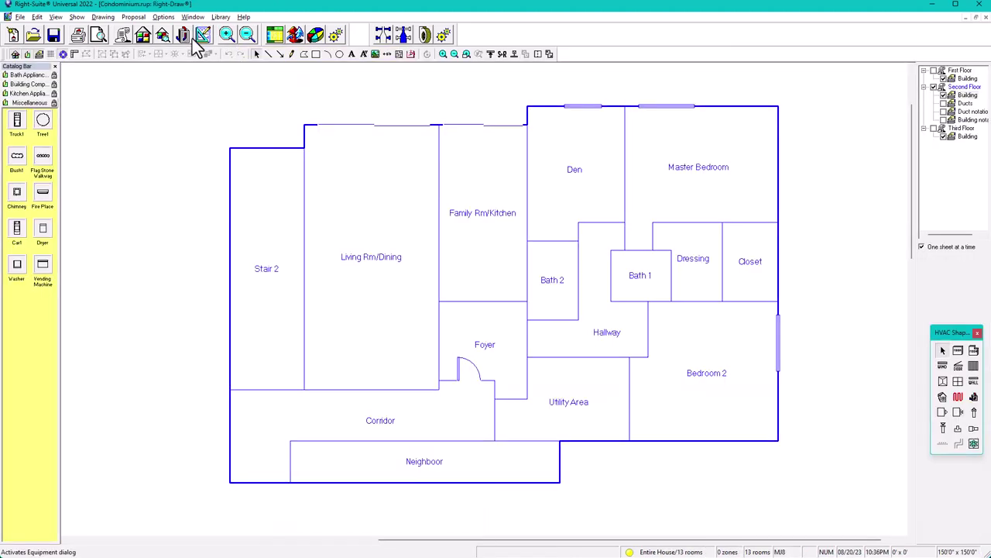
left_click(458, 381)
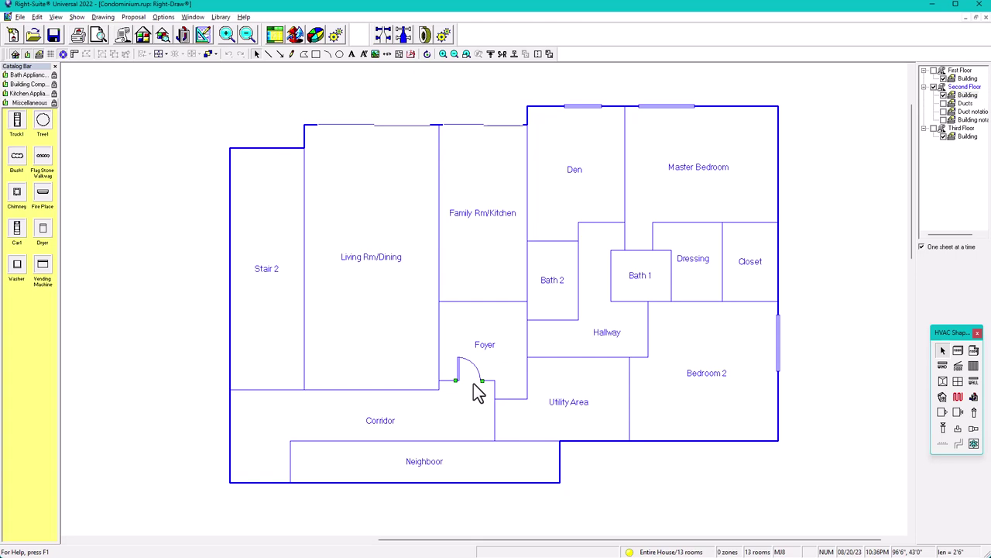
left_click(101, 17)
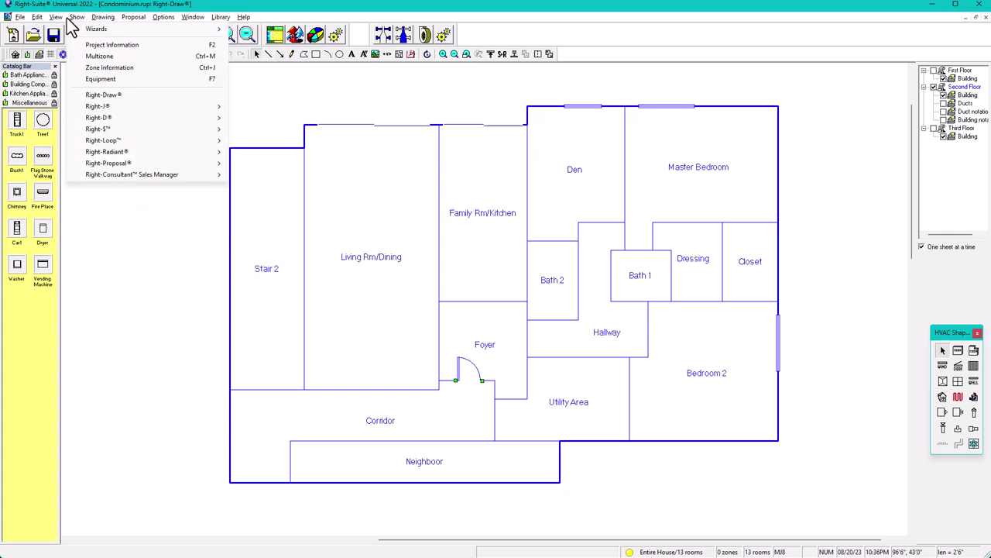
mouse_move(59, 21)
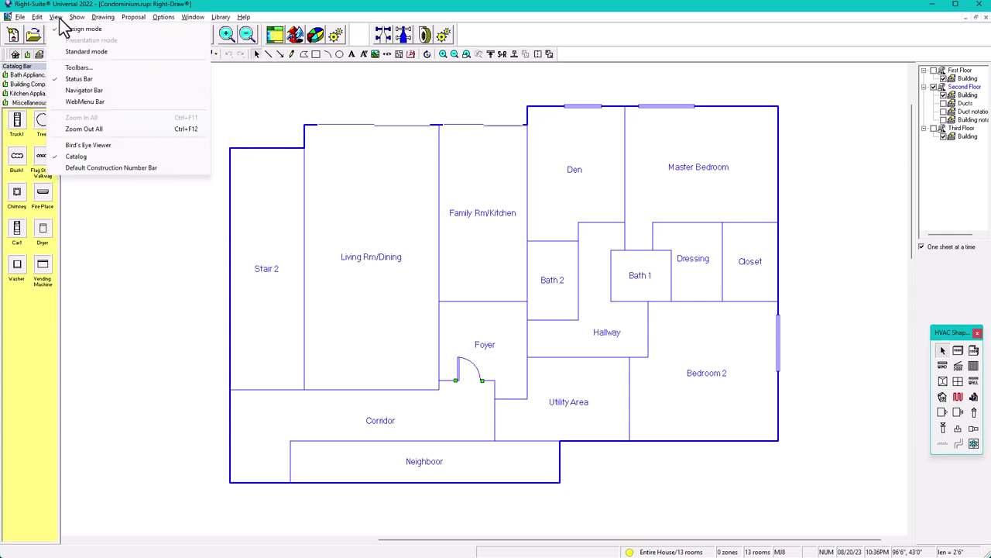
left_click(96, 169)
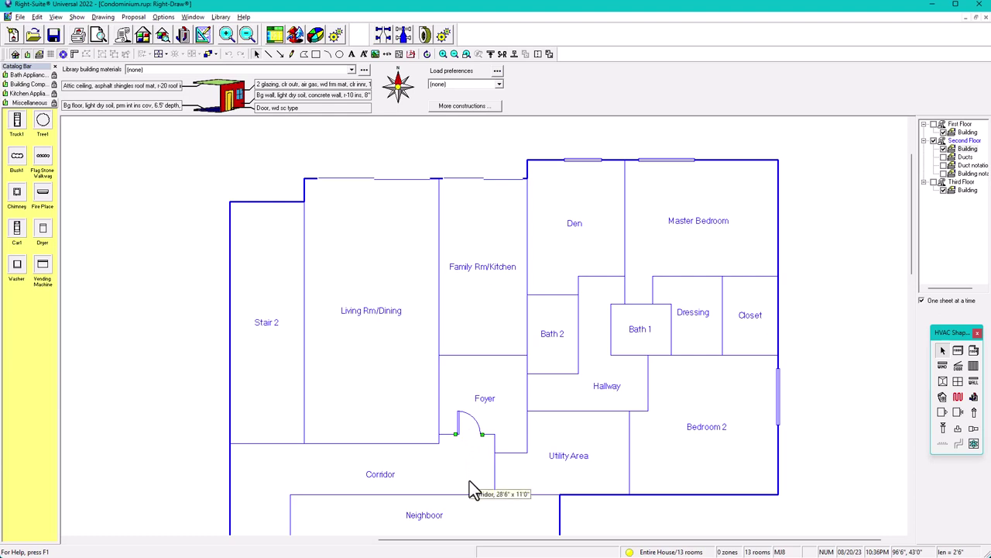
left_click(56, 16)
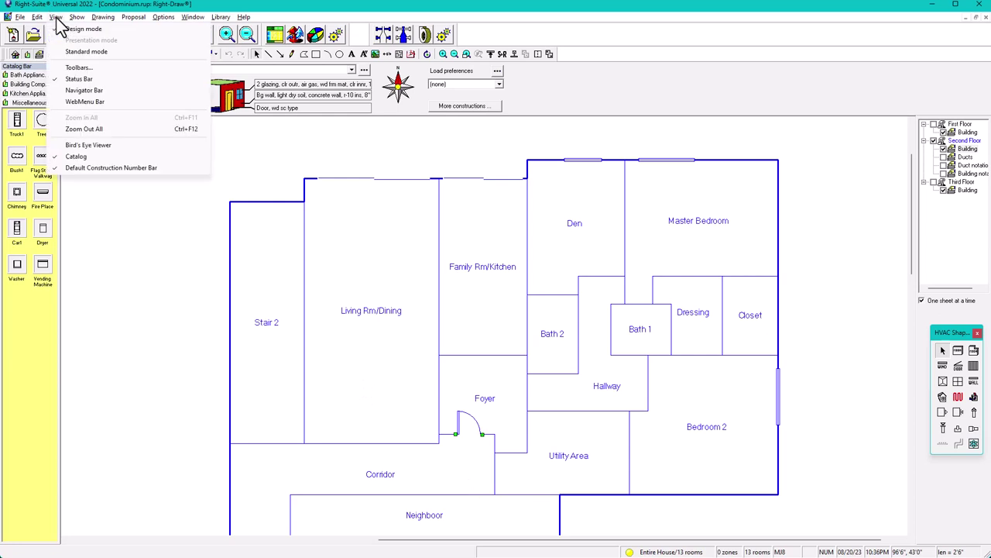
left_click(70, 170)
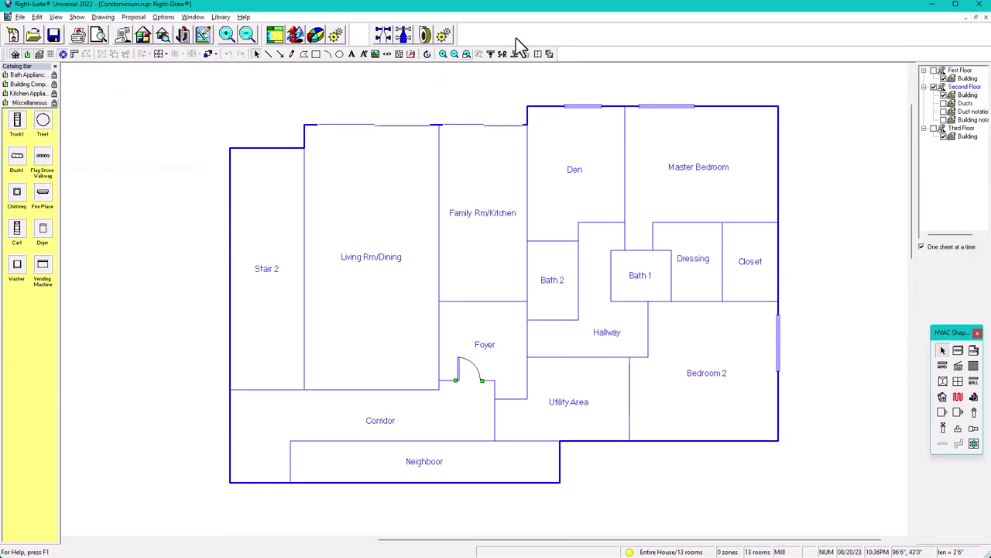
left_click(123, 34)
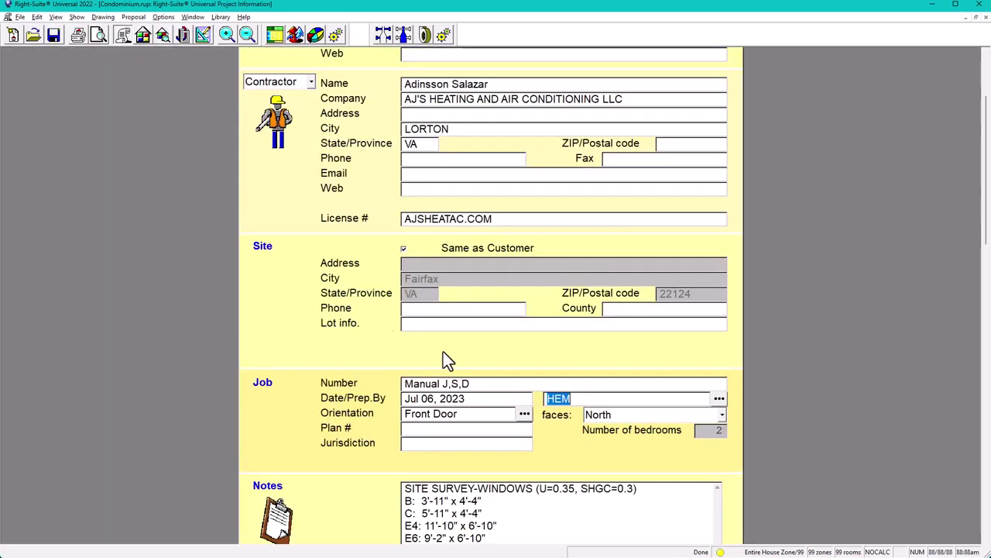
left_click(628, 419)
left_click(608, 479)
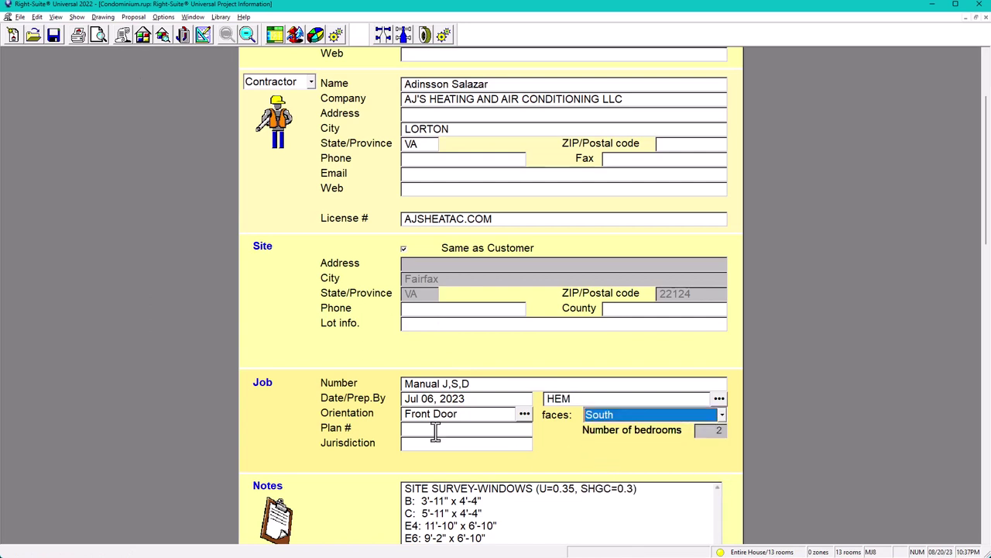
left_click(403, 413)
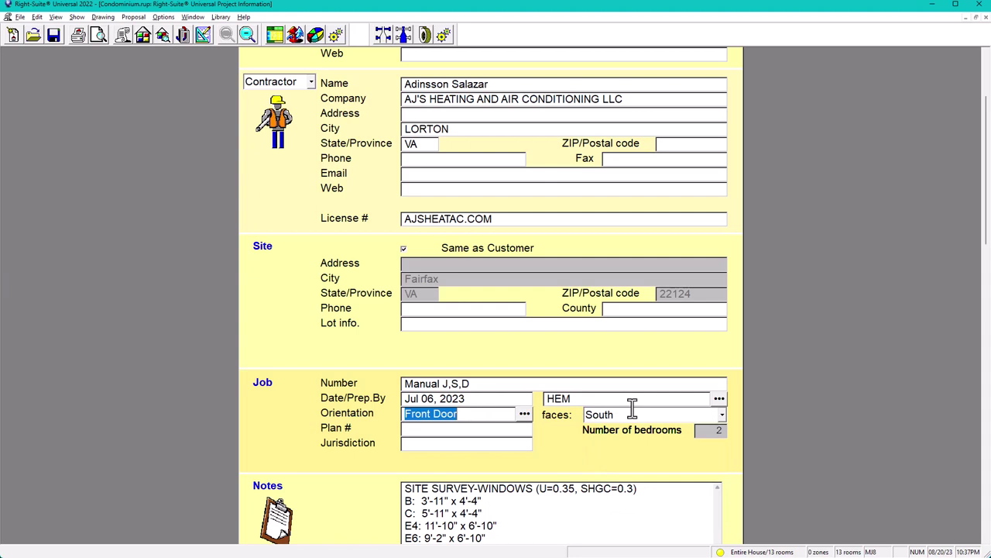
left_click(631, 411)
left_click(567, 415)
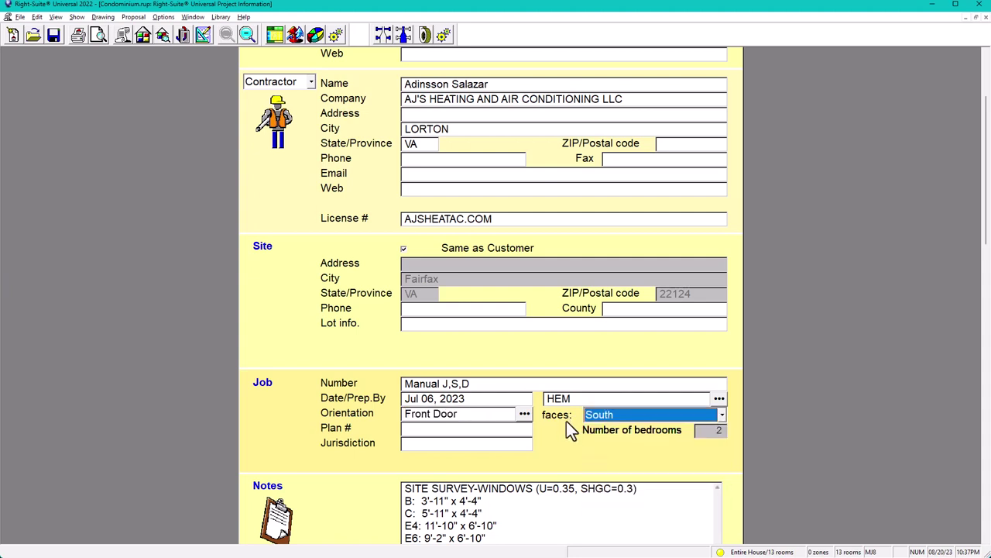
scroll(567, 425, "down", 2)
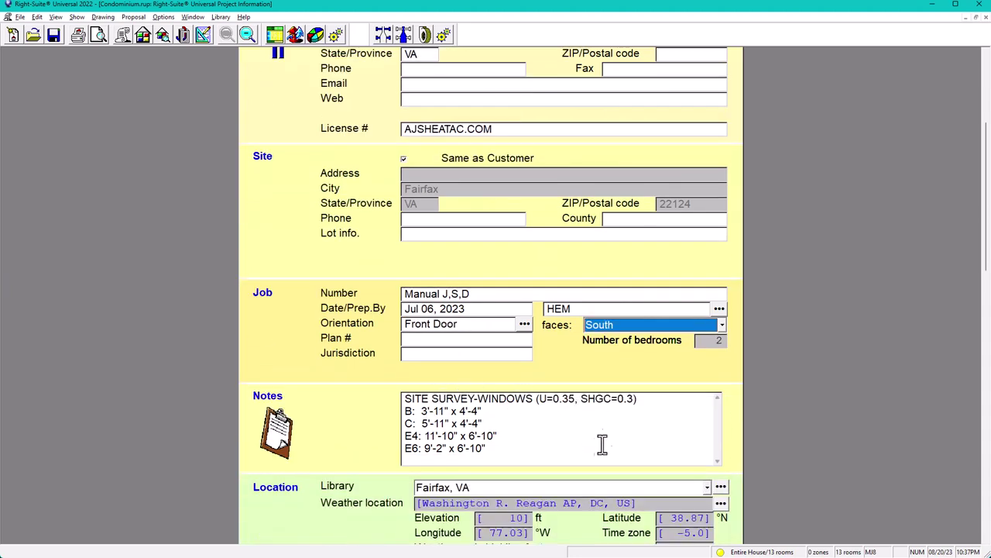
left_click(487, 454)
left_click(422, 457)
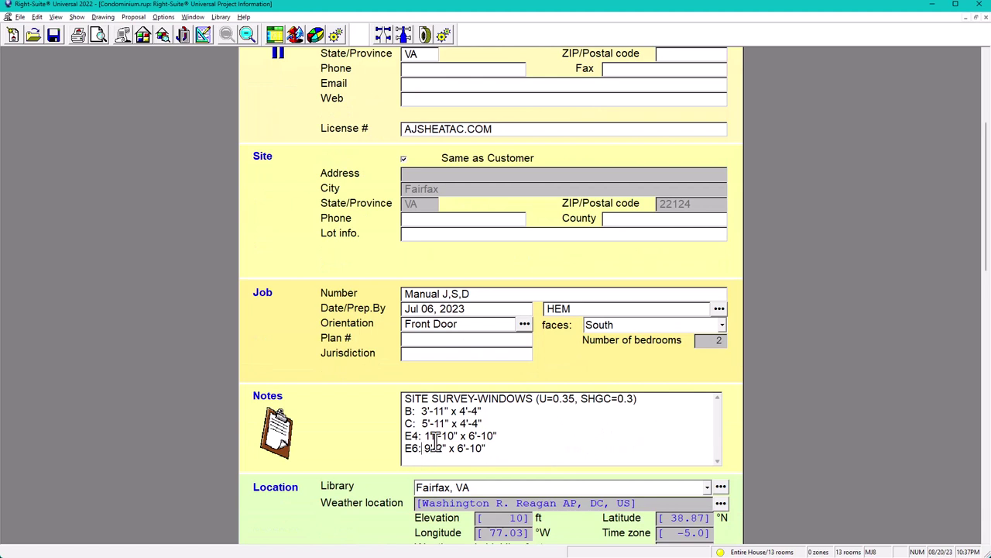
left_click(408, 398)
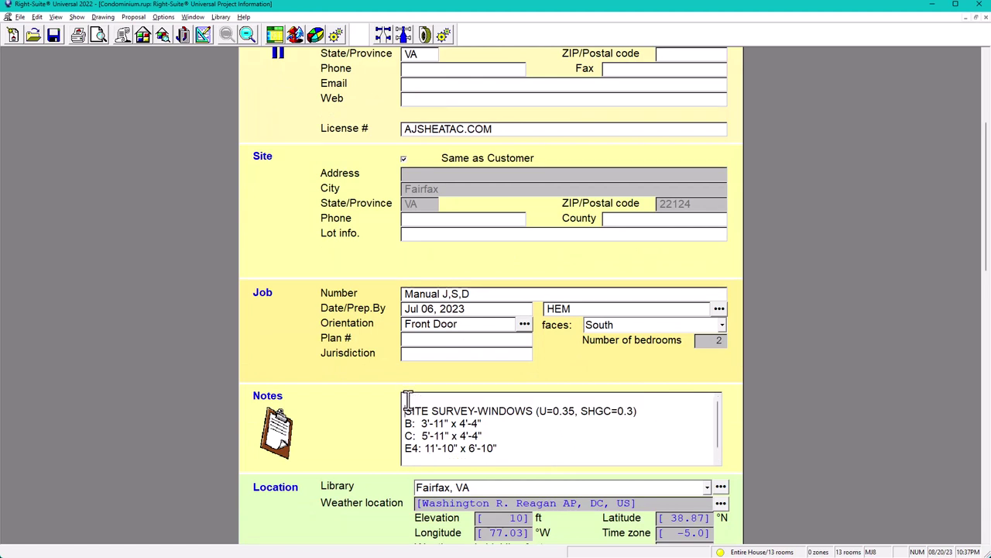
key("Return")
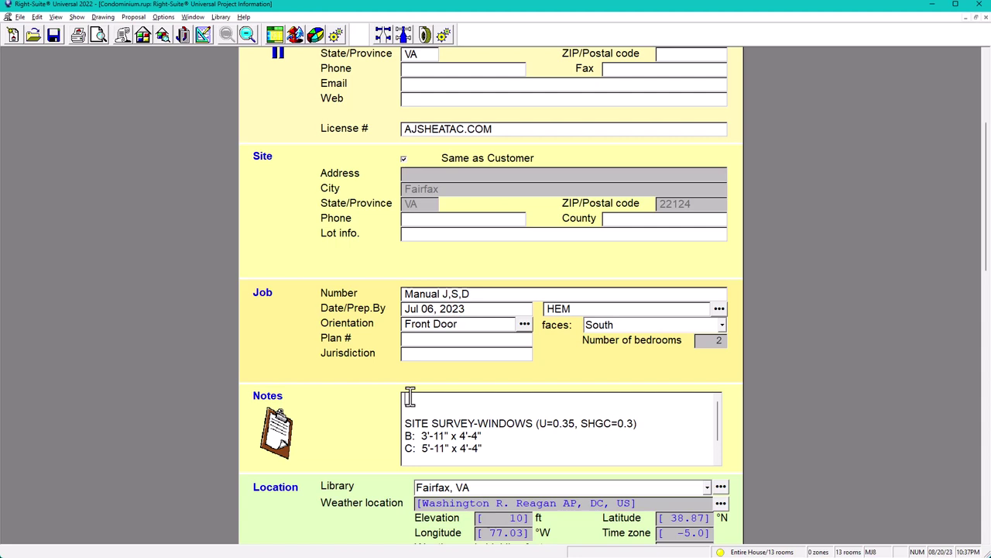
type("Real")
key("BackSpace")
key("BackSpace")
key("BackSpace")
key("BackSpace")
key("Caps_Lock")
type("HEAT PUMP/ AIR HANDLER")
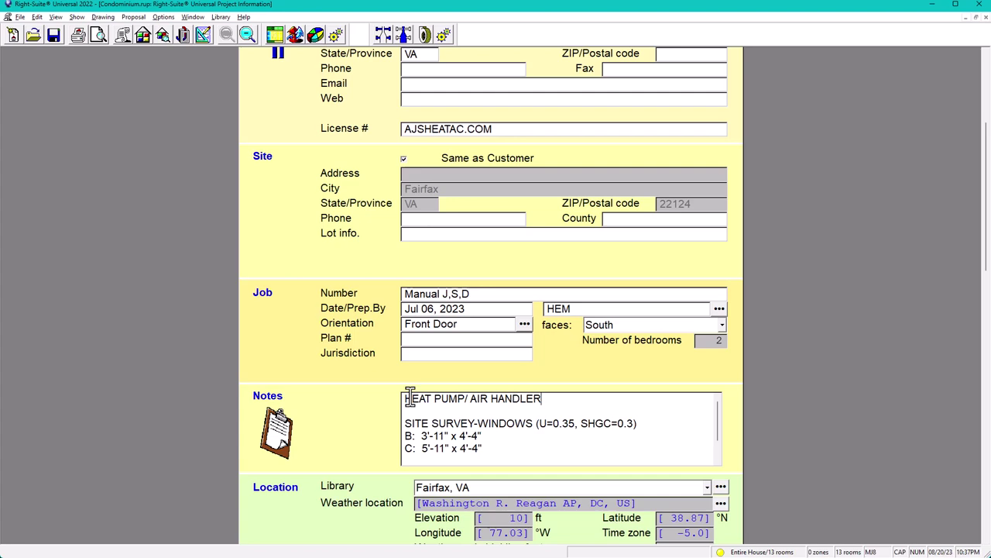
scroll(516, 410, "down", 1)
scroll(517, 413, "up", 1)
scroll(728, 333, "down", 5)
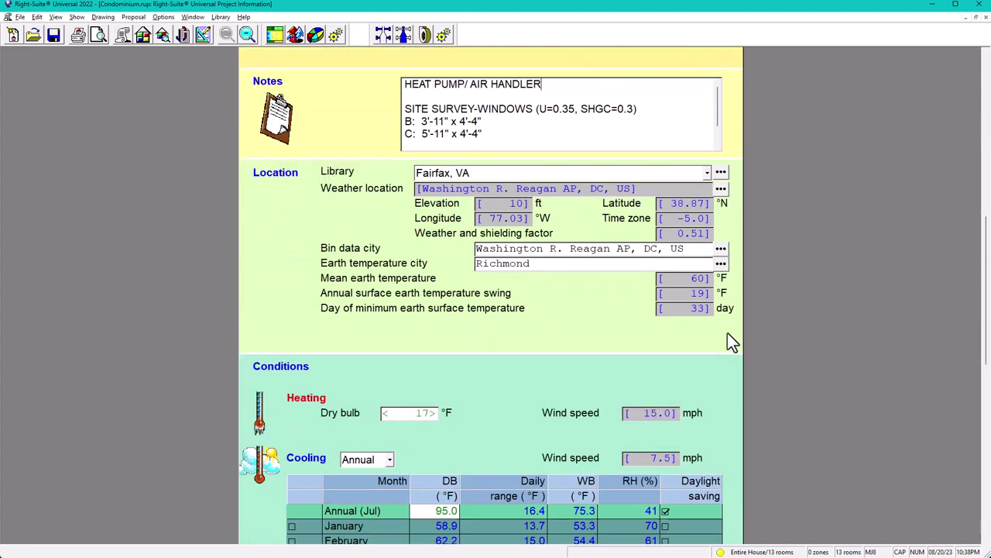
scroll(428, 427, "down", 1)
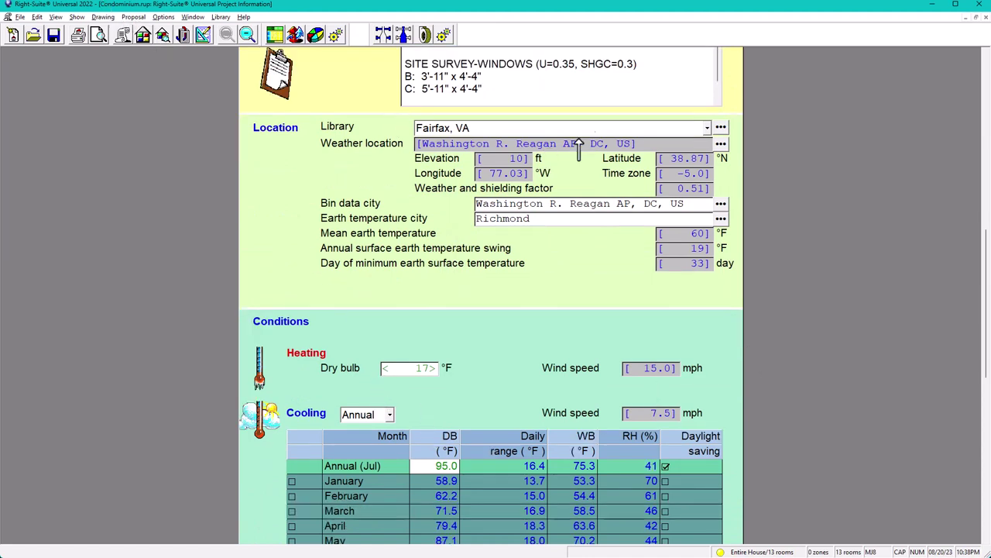
Show the Entire House load summary: 21844 Btuh heating, 15114 sensible, 3378 latent, 1.8 tons
left_click(142, 35)
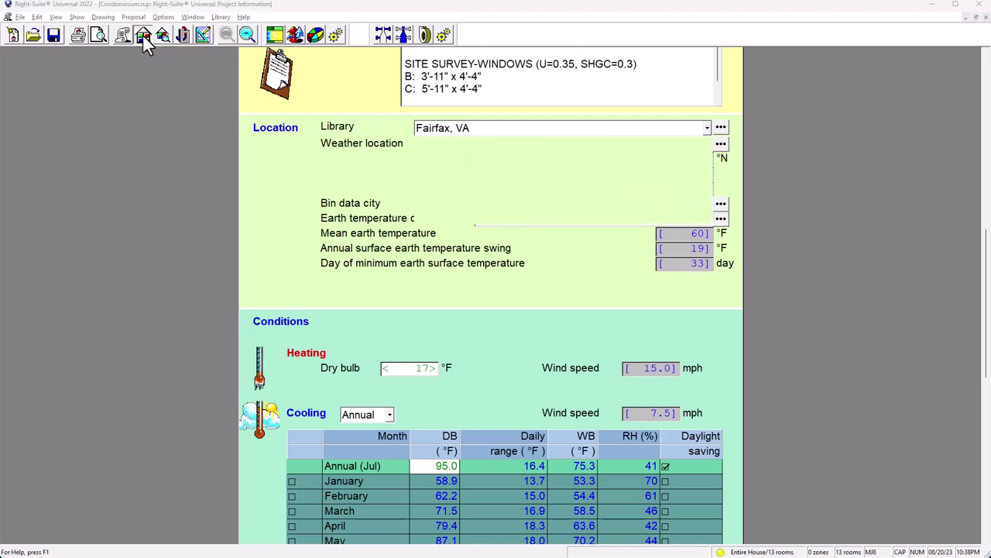
left_click_drag(173, 149, 752, 99)
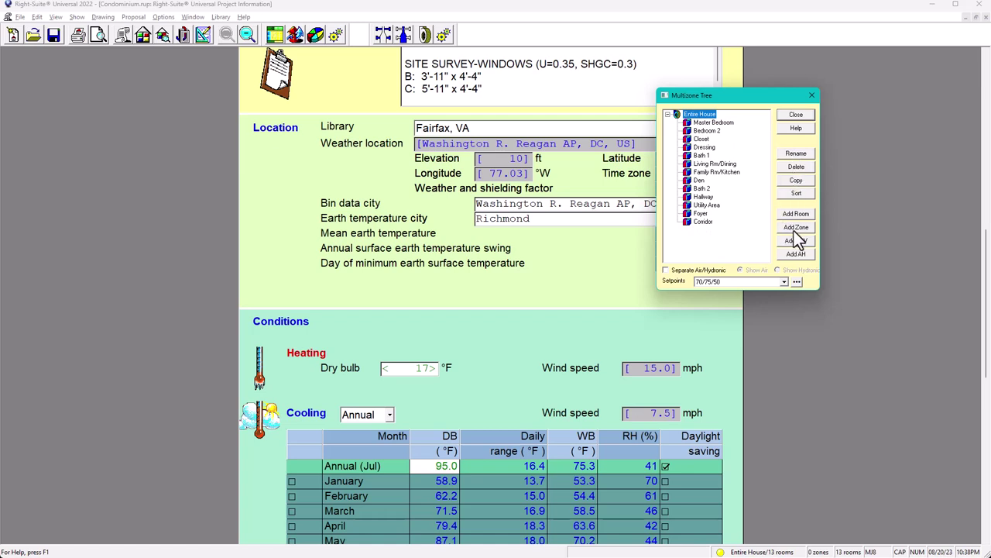
left_click(812, 95)
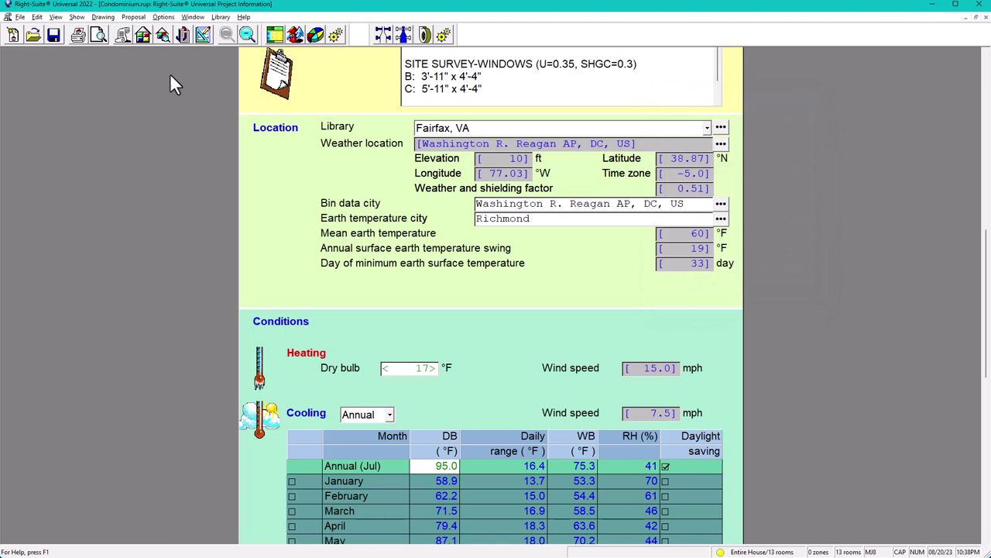
left_click(162, 34)
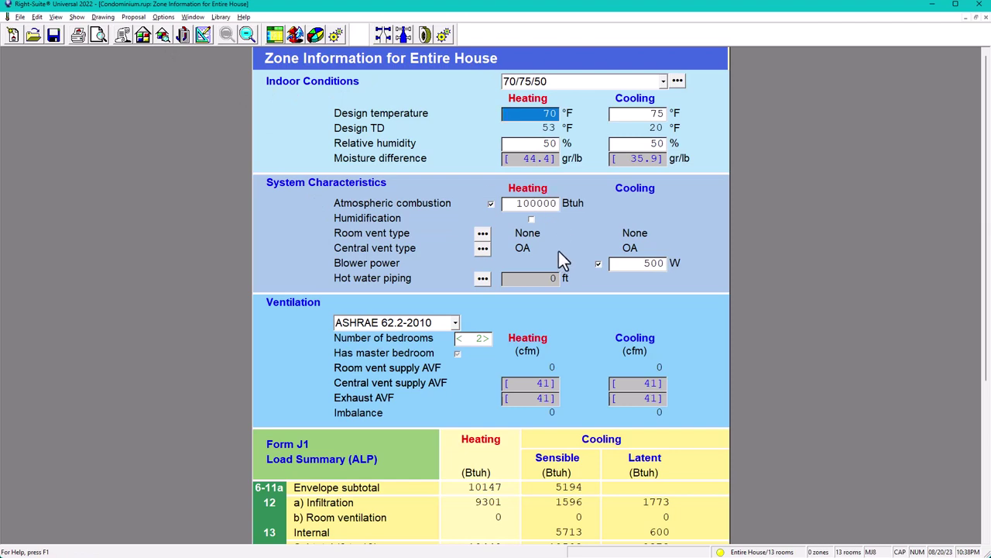
scroll(558, 248, "down", 3)
scroll(526, 232, "down", 5)
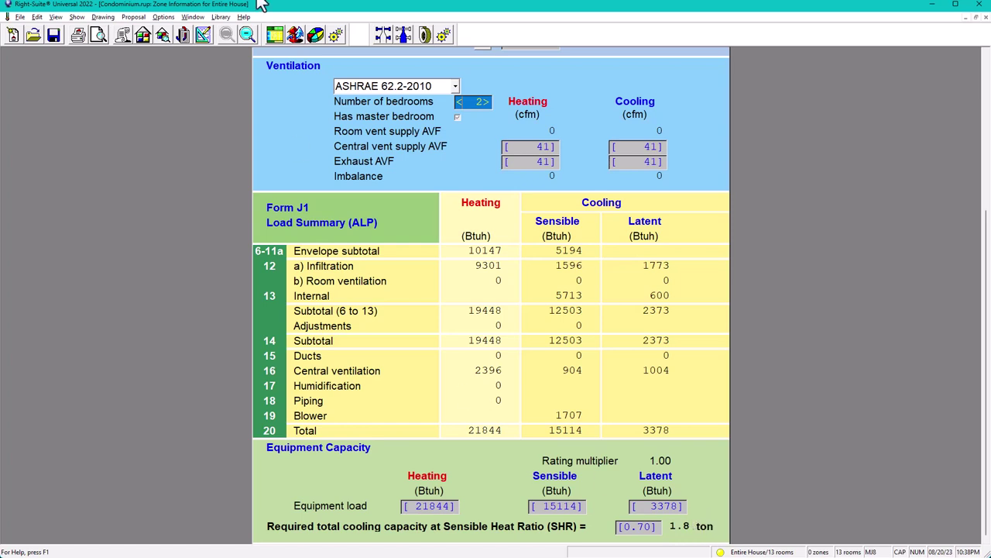
In the Entire House equipment settings, choose a split air-source heat pump for cooling
left_click(183, 35)
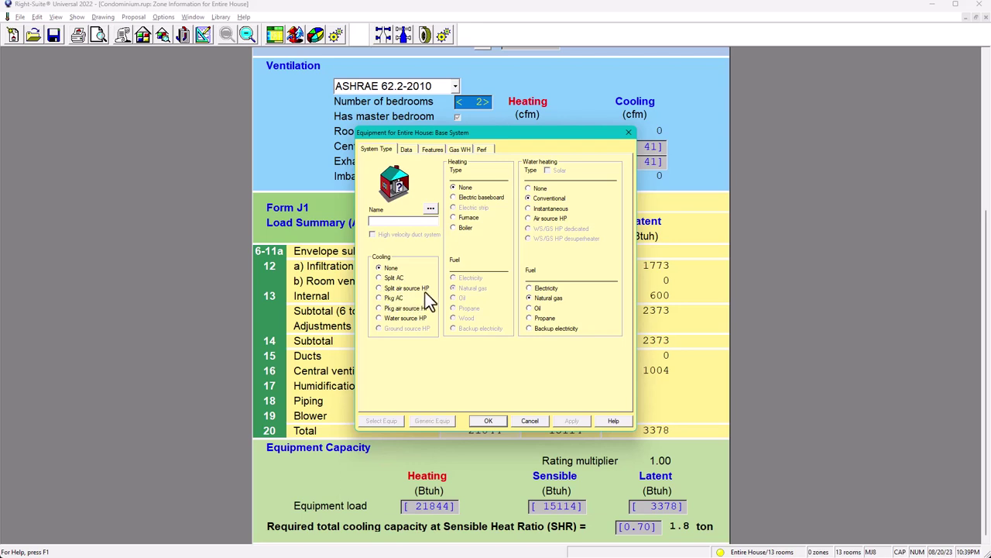
left_click(378, 289)
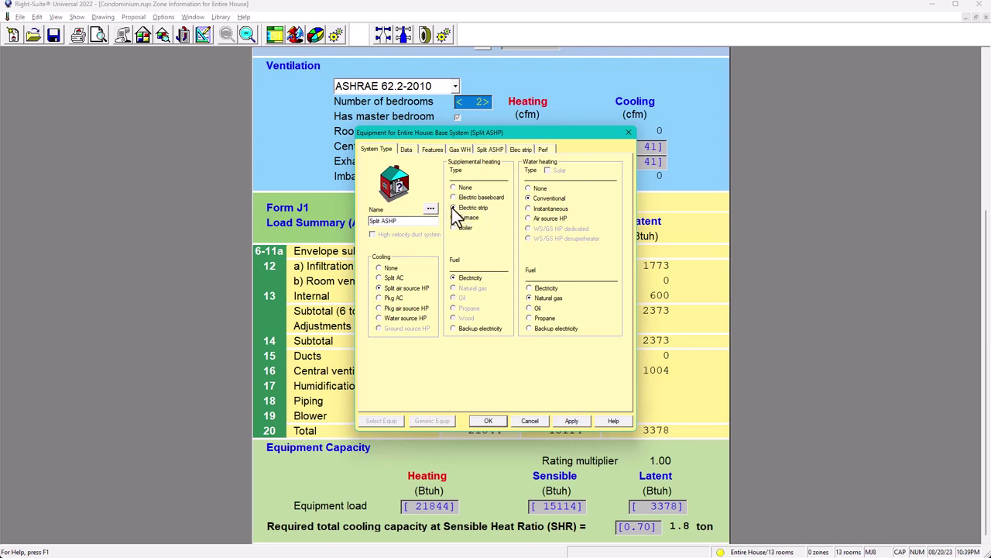
Apply the split heat pump and set heating airflow equal to the 569 cfm cooling airflow
left_click(571, 419)
left_click(493, 150)
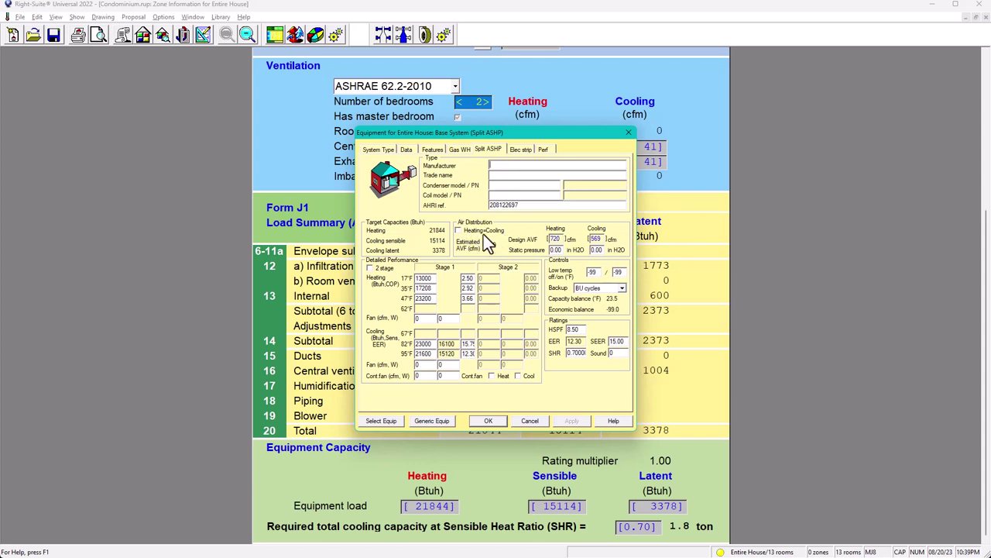
left_click(457, 231)
double_click(595, 239)
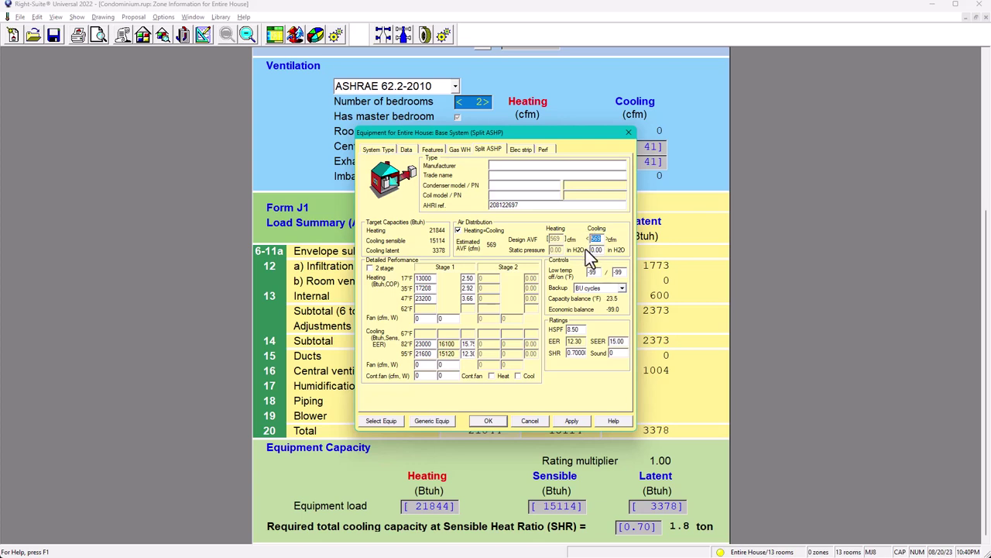
left_click(573, 421)
Check the performance conditions, then open Select Equip for the split heat pump
left_click(546, 149)
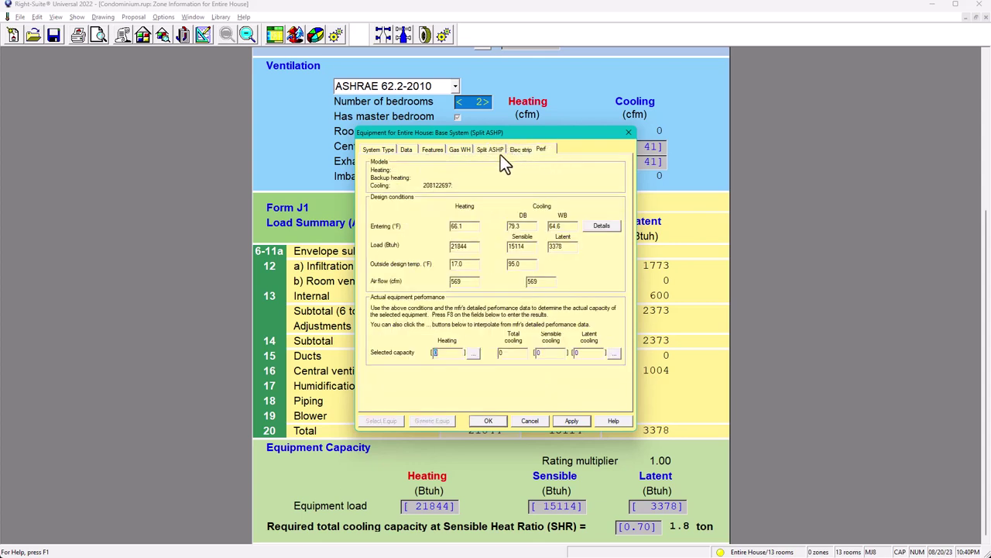
left_click(492, 151)
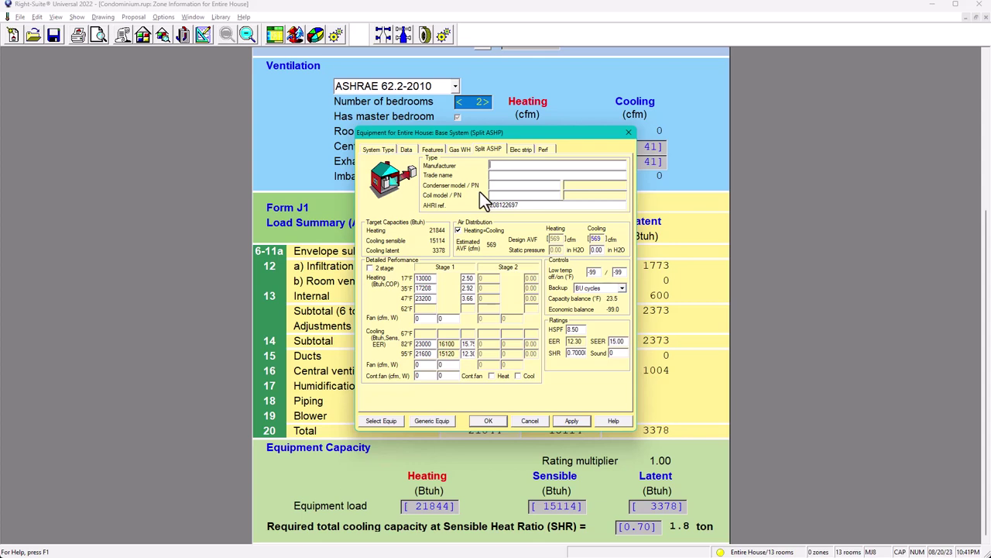
left_click(383, 423)
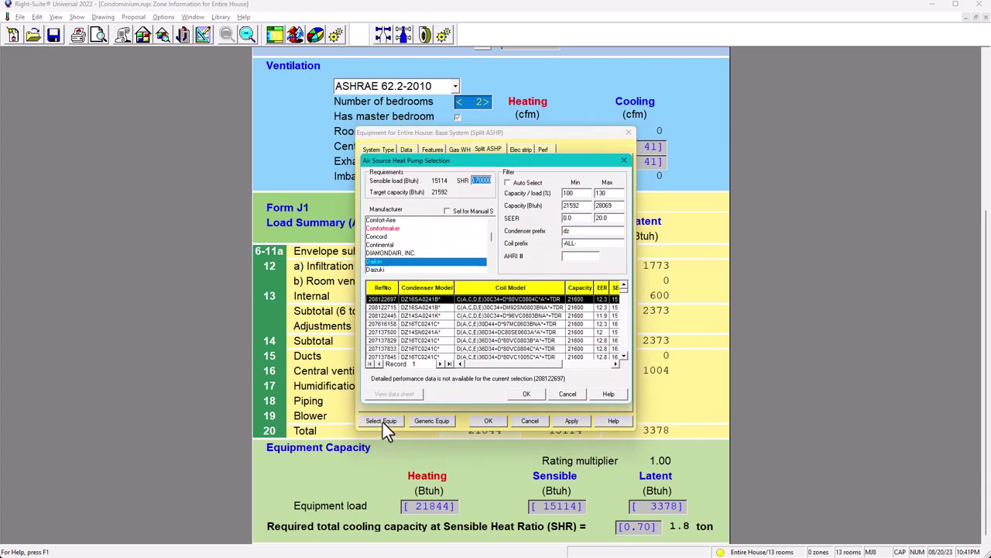
Browse the Manufacturer list and pick Amana for the heat pump search
left_click_drag(488, 239, 490, 225)
scroll(405, 239, "down", 2)
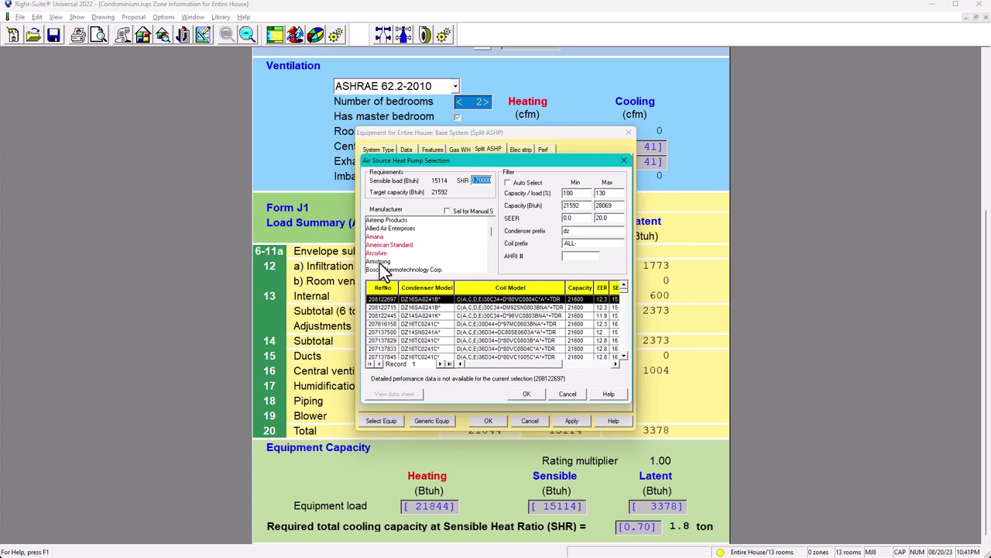
scroll(385, 269, "up", 1)
left_click(381, 244)
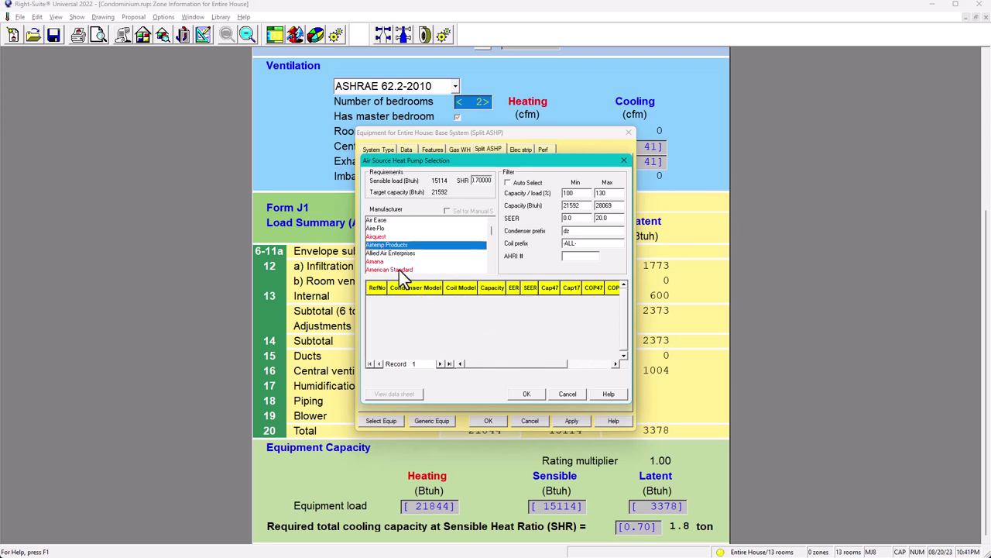
left_click(378, 237)
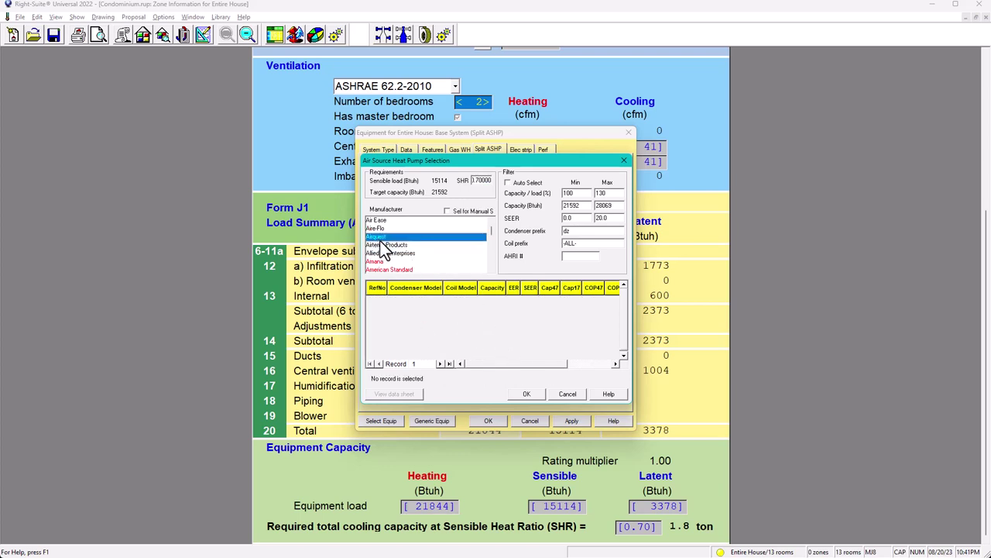
scroll(383, 249, "down", 1)
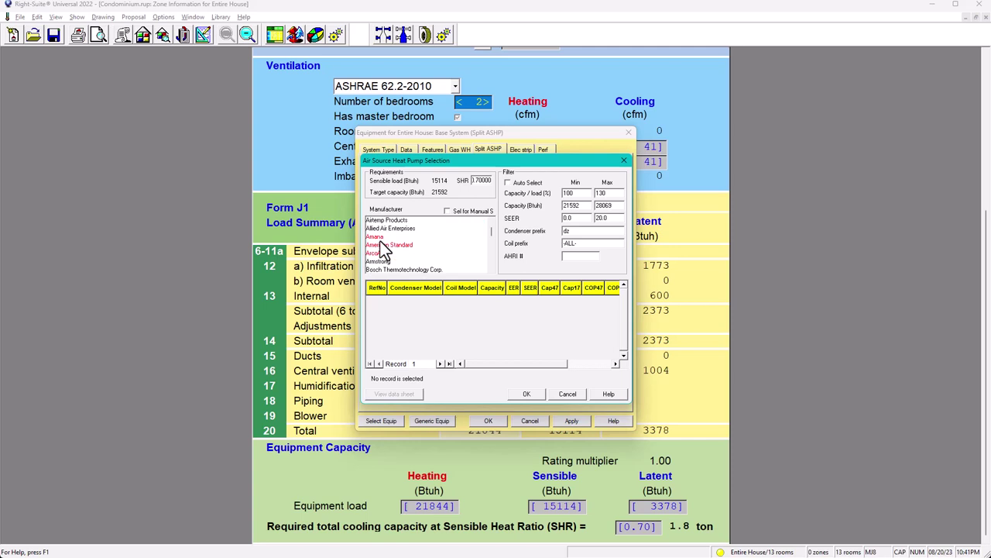
left_click(377, 237)
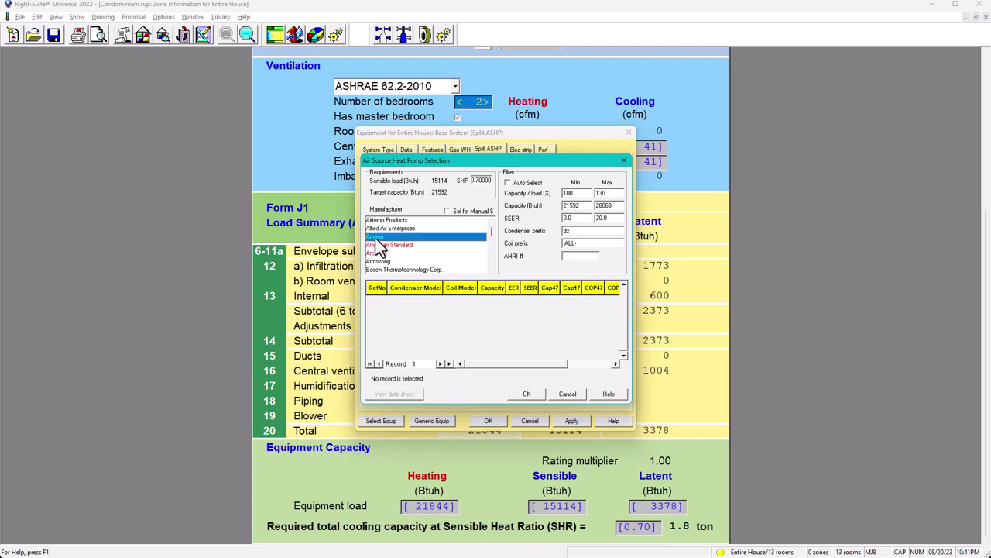
left_click(624, 160)
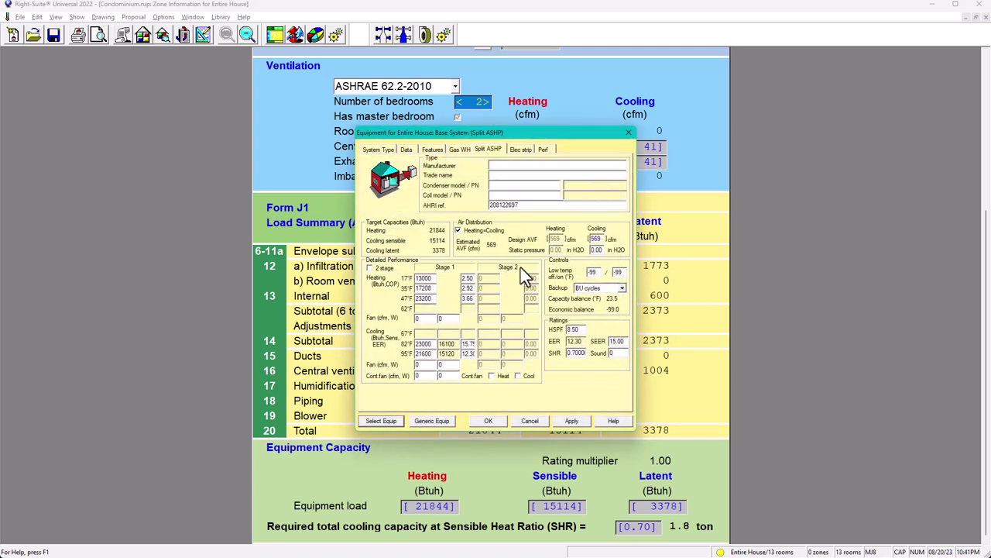
left_click(385, 421)
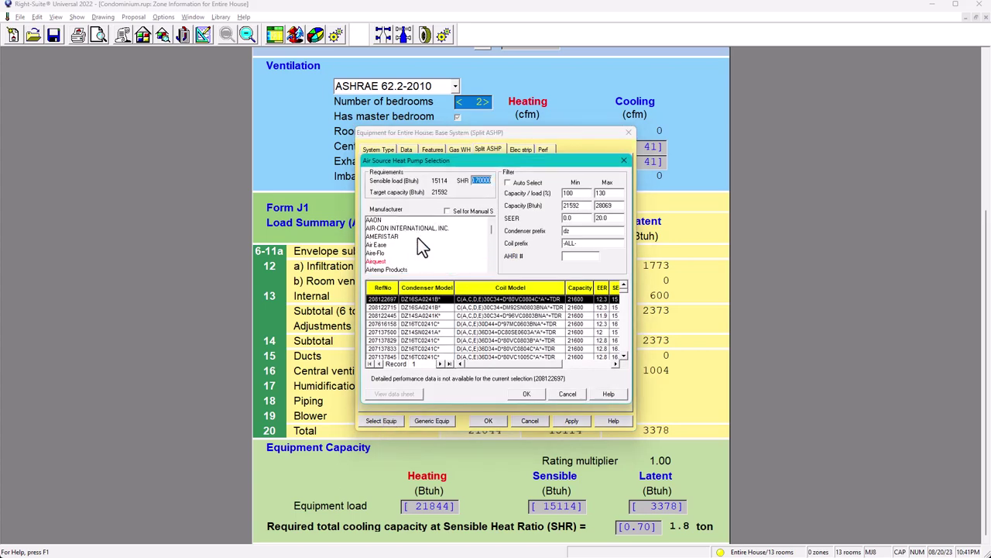
scroll(383, 246, "down", 3)
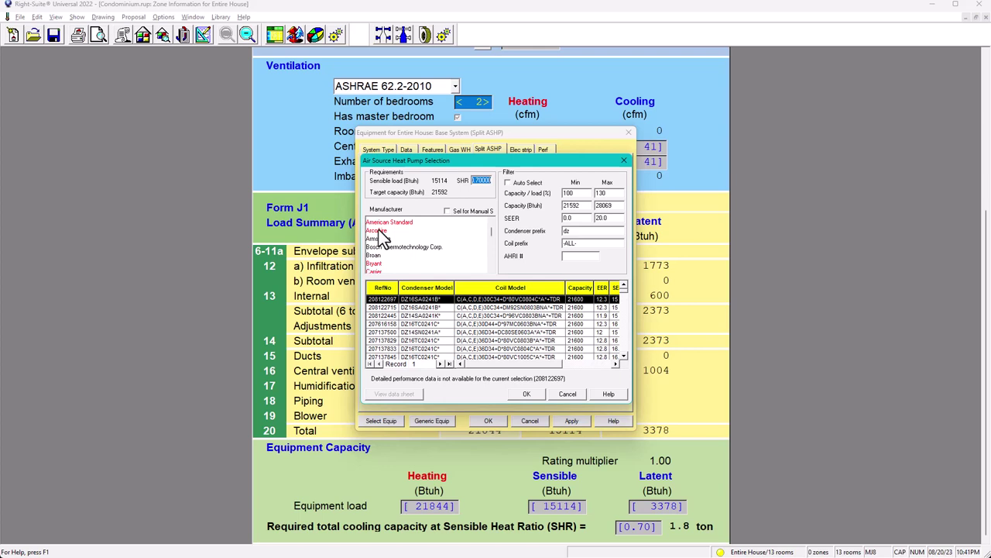
scroll(379, 233, "up", 1)
left_click(375, 237)
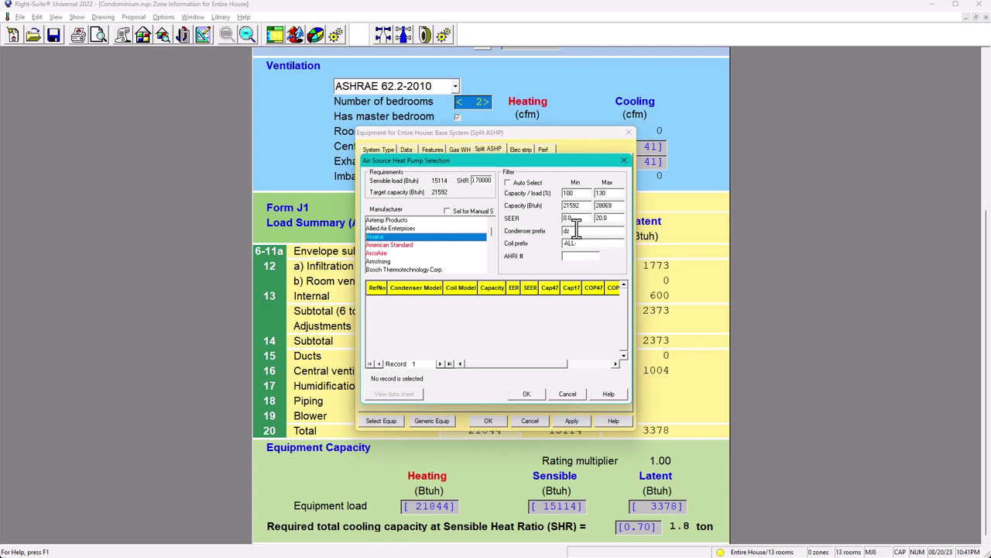
Delete the dz condenser prefix and reselect Amana to list models like ANZ140241A* at 21600 Btuh
left_click_drag(575, 231, 560, 233)
key("BackSpace")
left_click(583, 244)
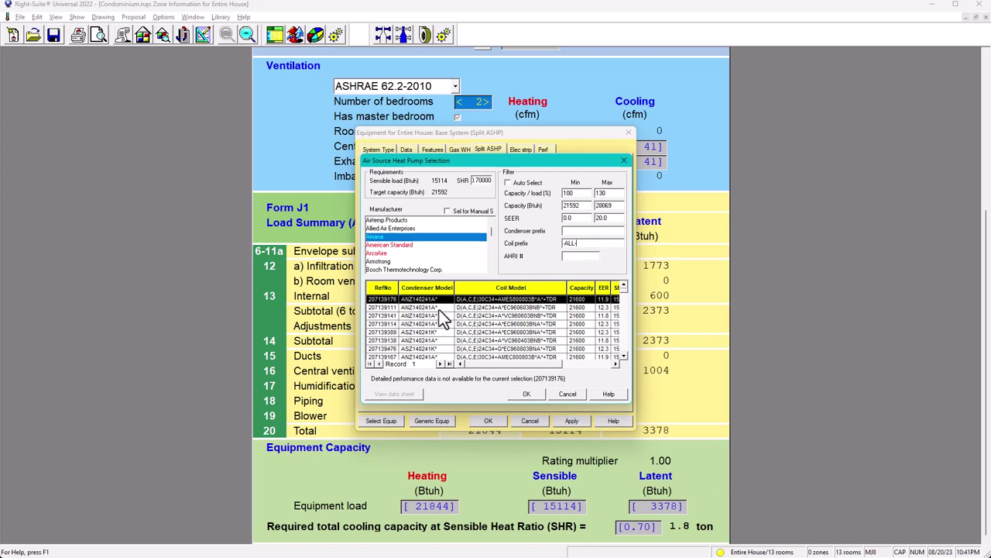
left_click_drag(623, 291, 624, 303)
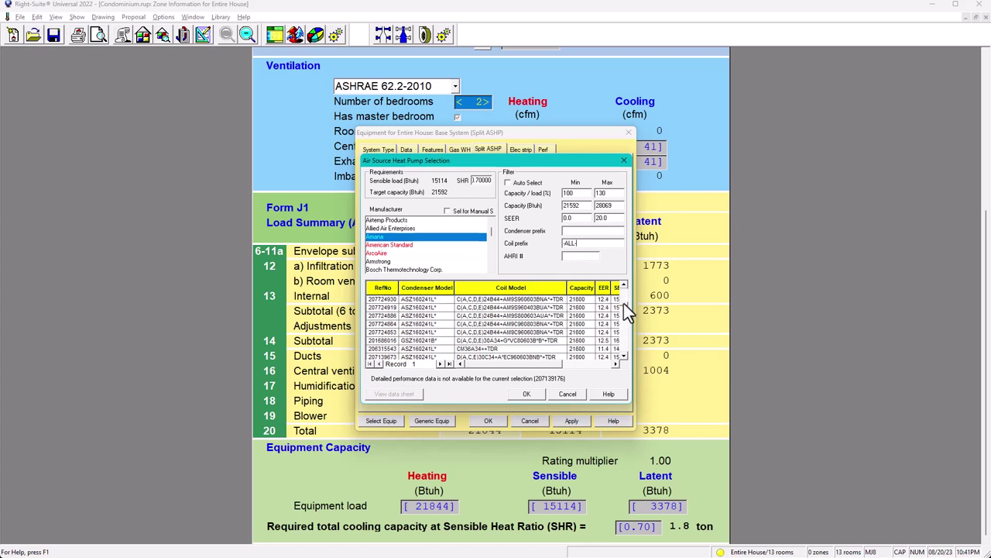
scroll(385, 249, "up", 2)
left_click(377, 262)
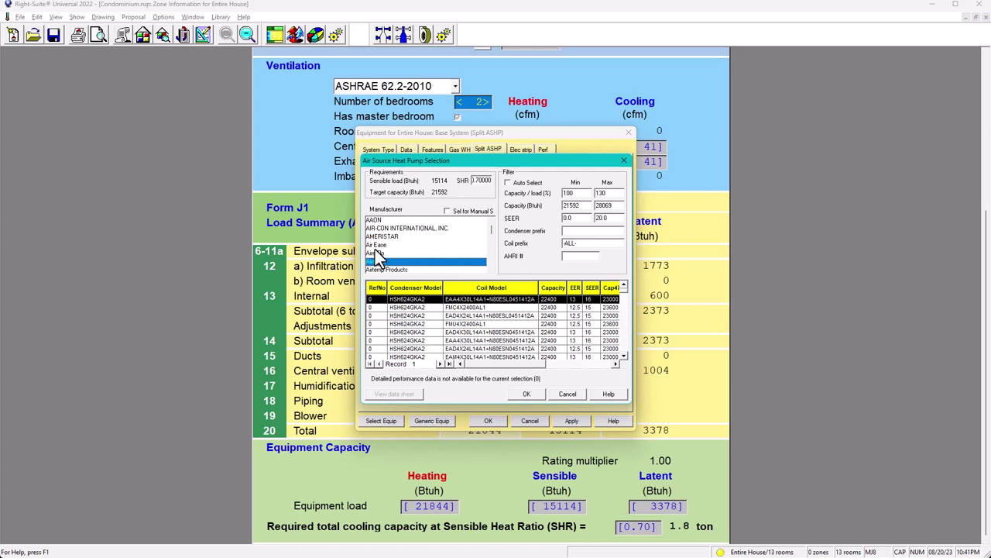
left_click(376, 244)
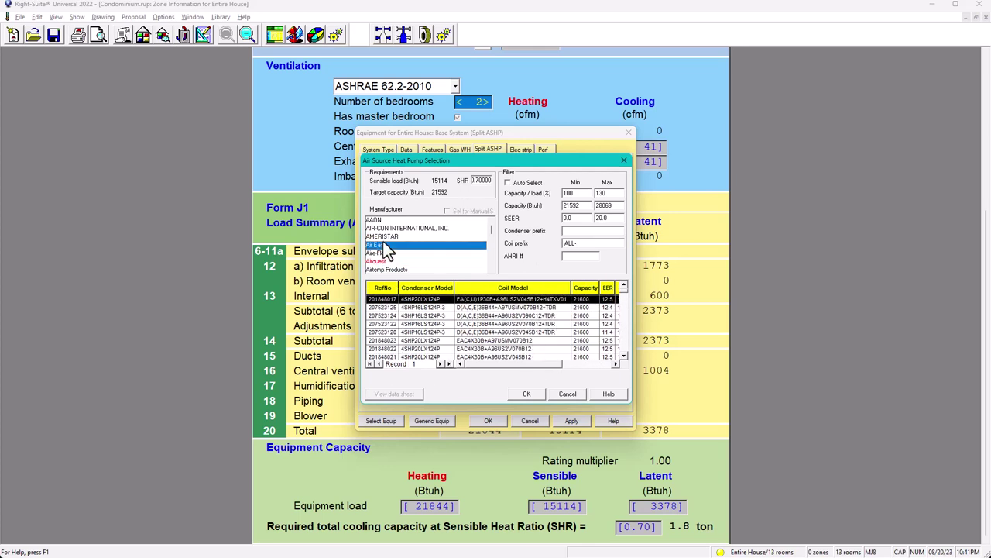
left_click(381, 253)
scroll(391, 251, "down", 2)
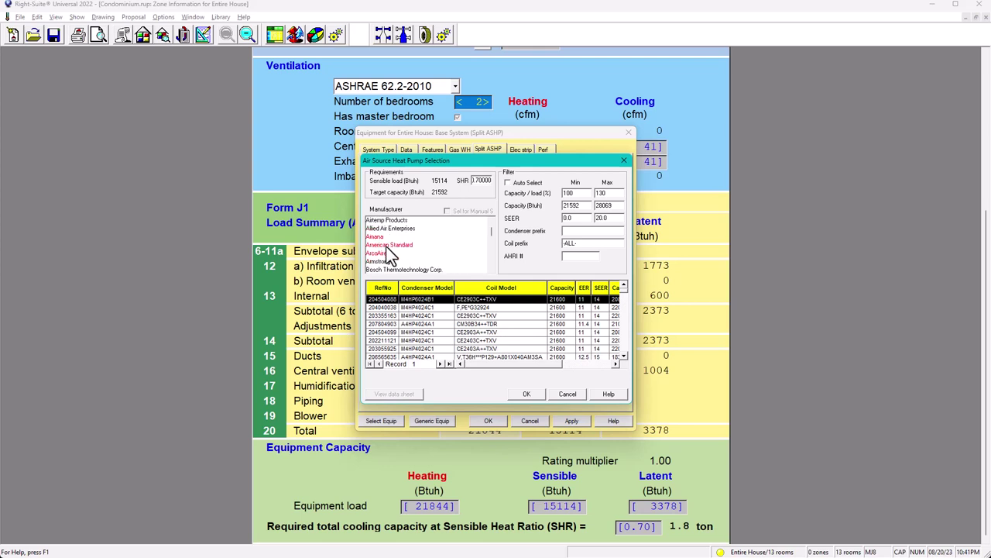
left_click(378, 238)
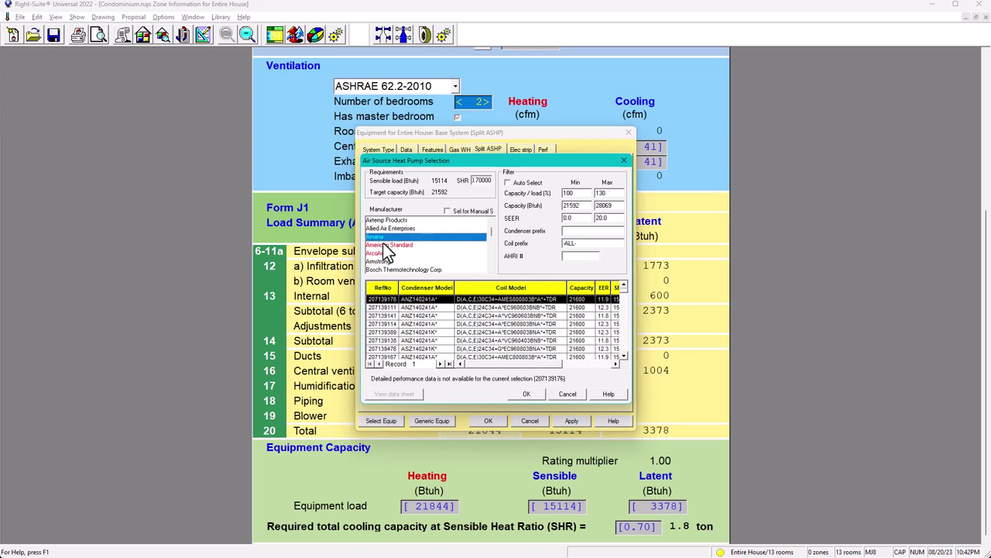
scroll(383, 244, "down", 4)
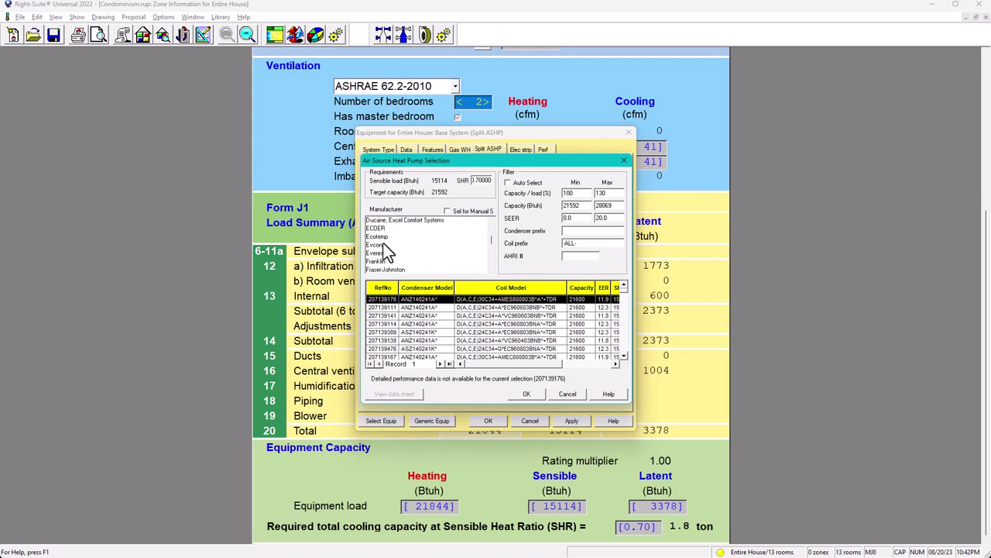
scroll(383, 244, "down", 4)
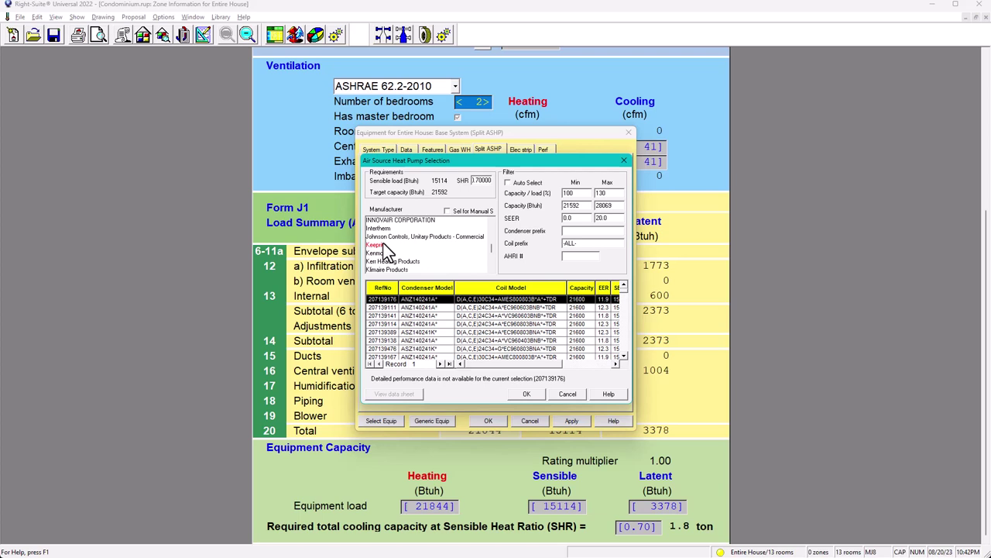
Close the Air Source Heat Pump Selection dialog
left_click(623, 162)
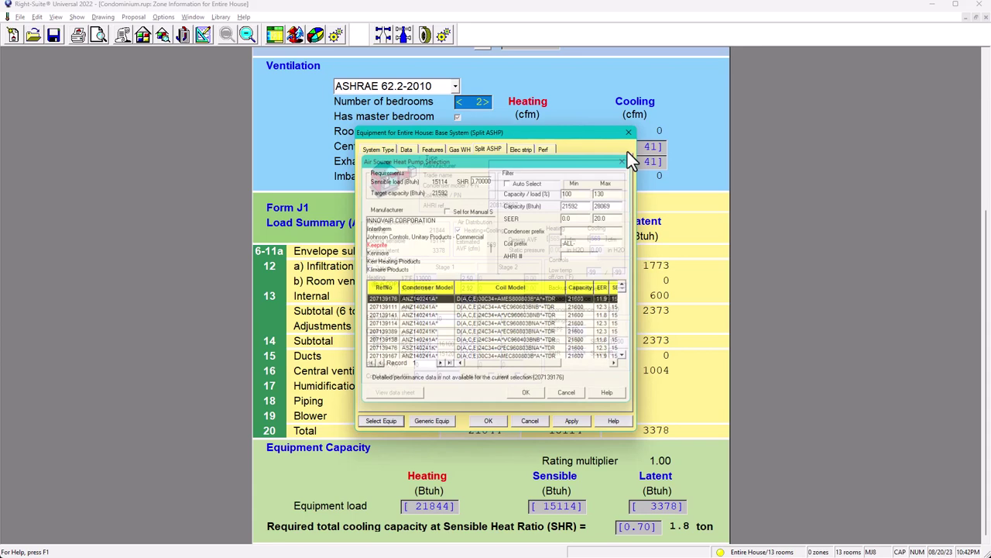